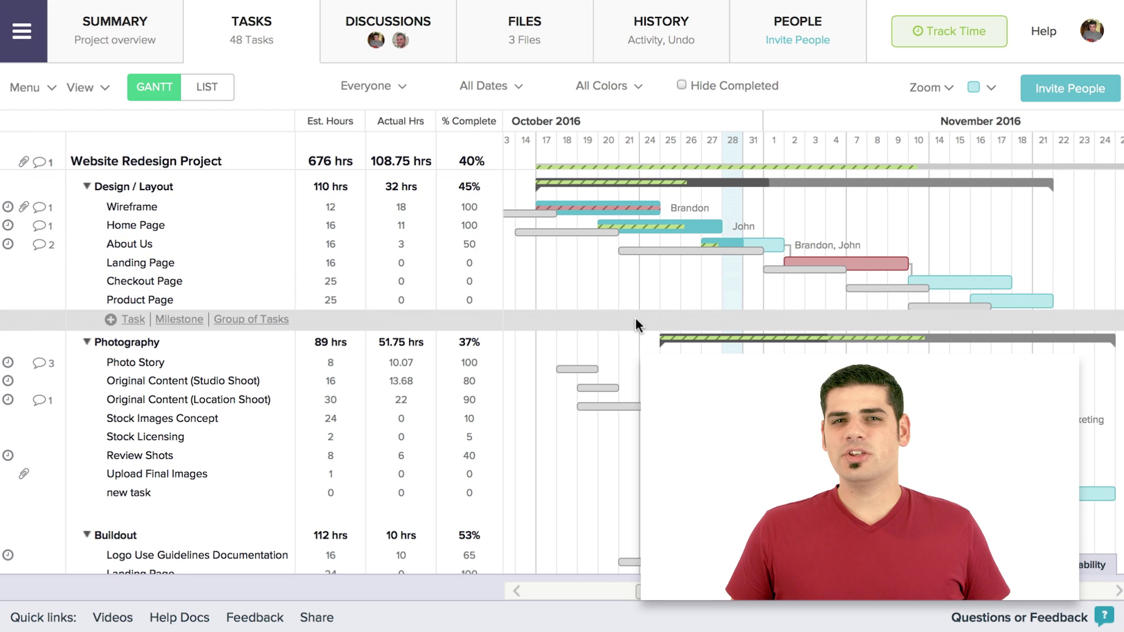
Step: Turn on the October 28, 2016 11:08 baseline so it displays alongside October 27
click(34, 90)
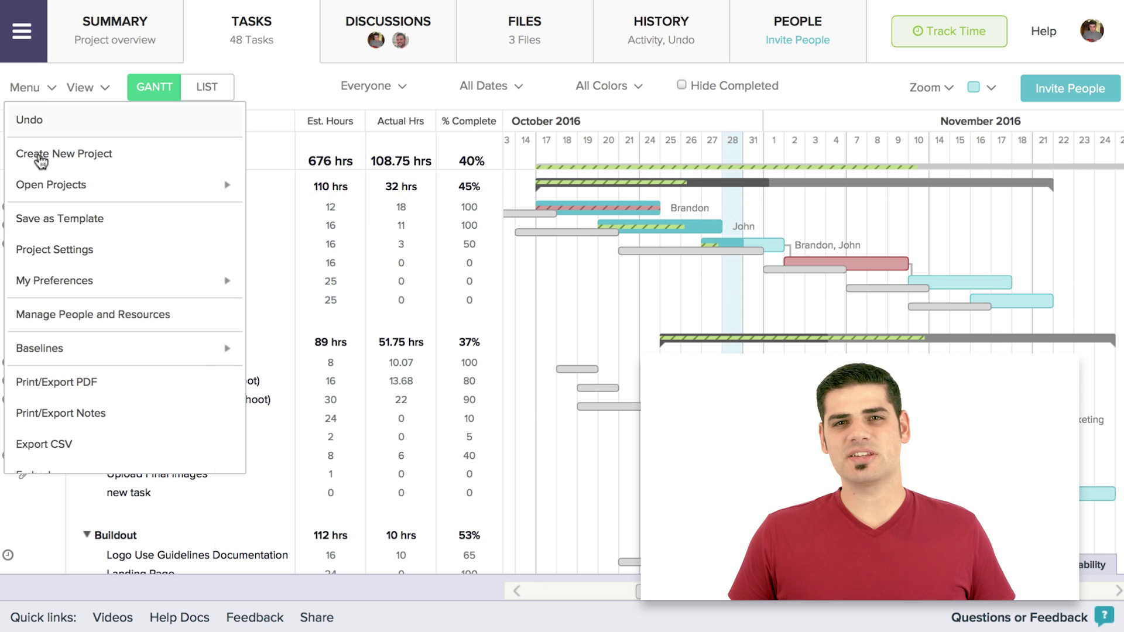
mouse_move(40, 347)
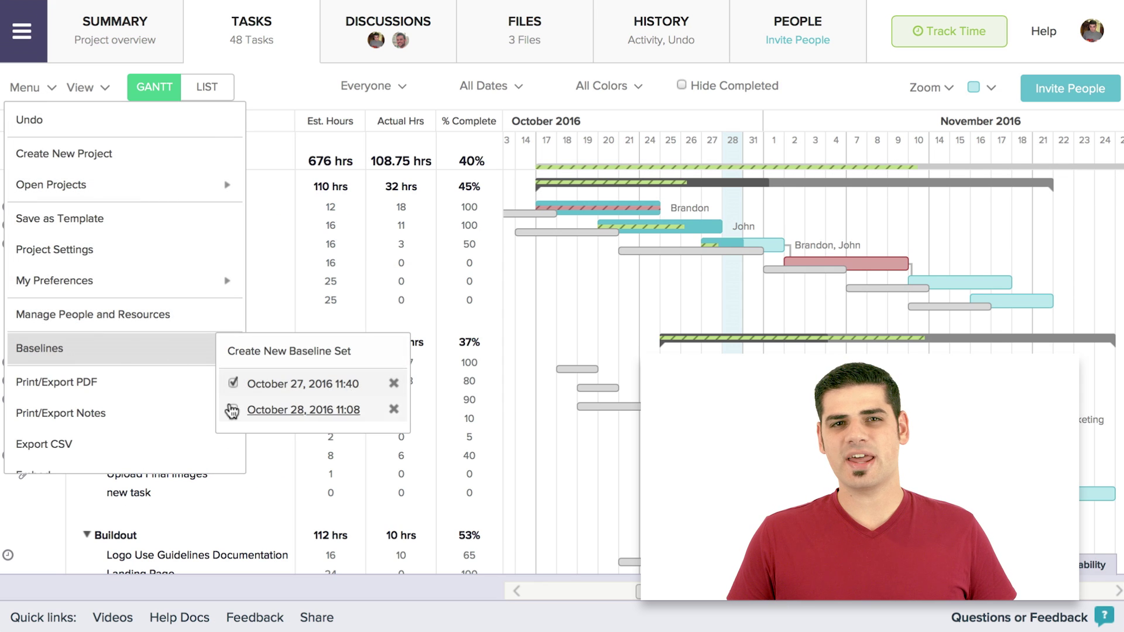
click(234, 411)
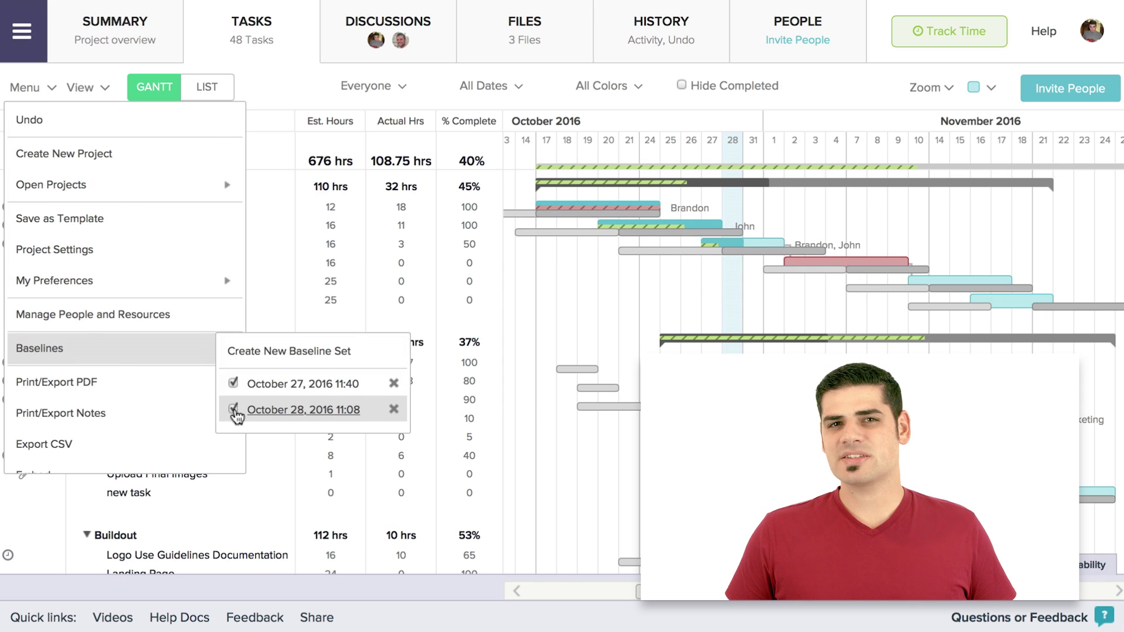
click(587, 334)
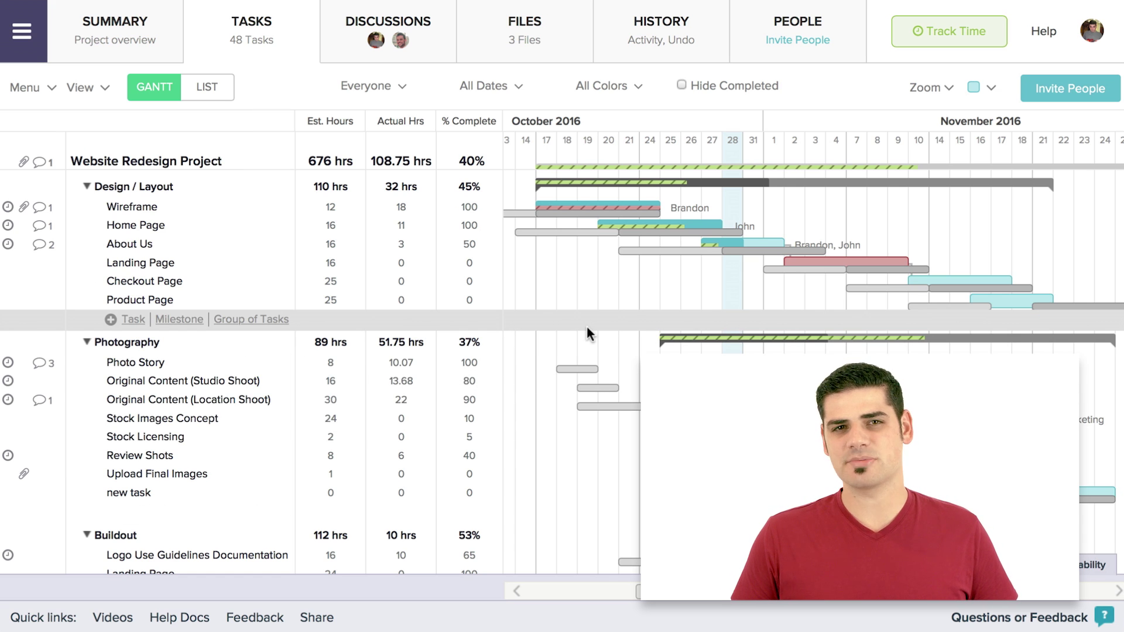
Step: Toggle the October 28 11:10 baseline on and off, then turn off the 11:08 baseline
click(41, 98)
mouse_move(73, 349)
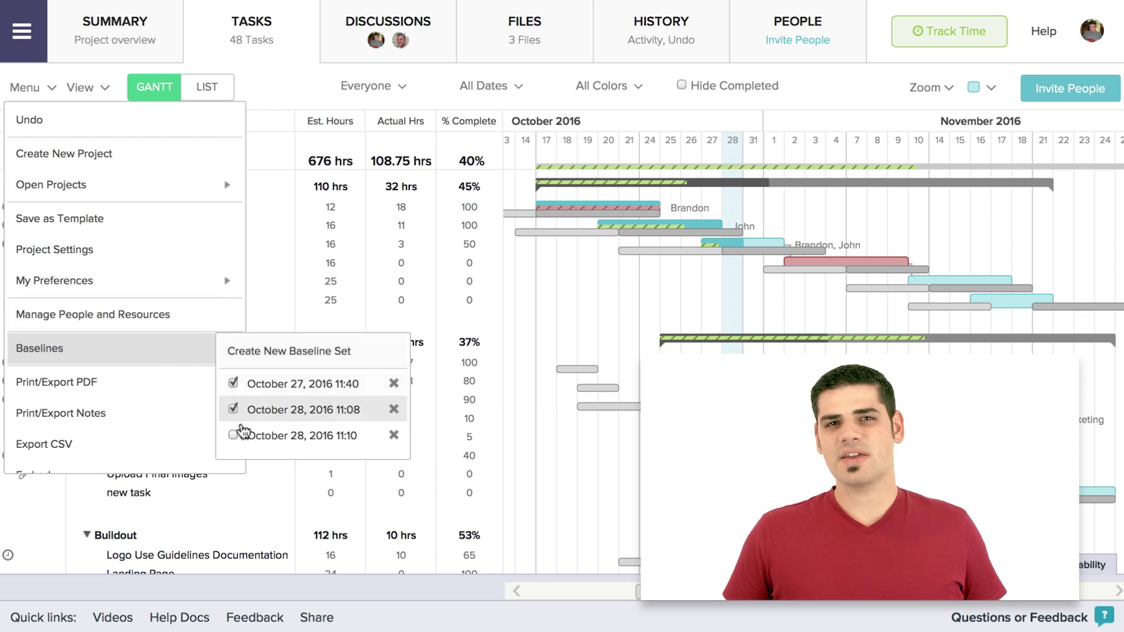
click(234, 436)
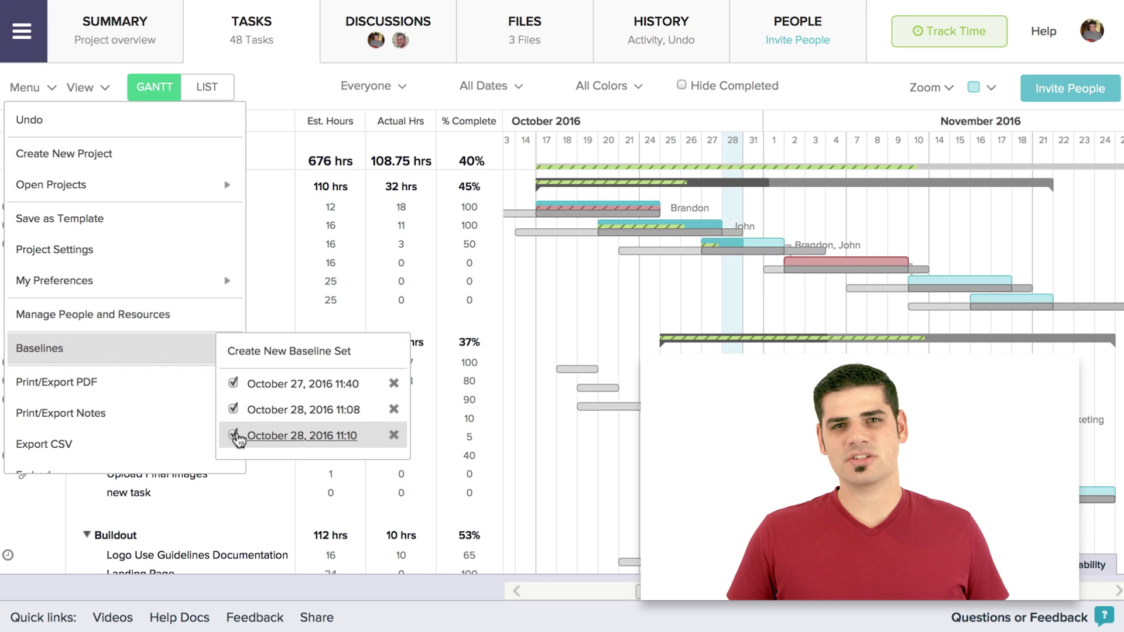
click(234, 436)
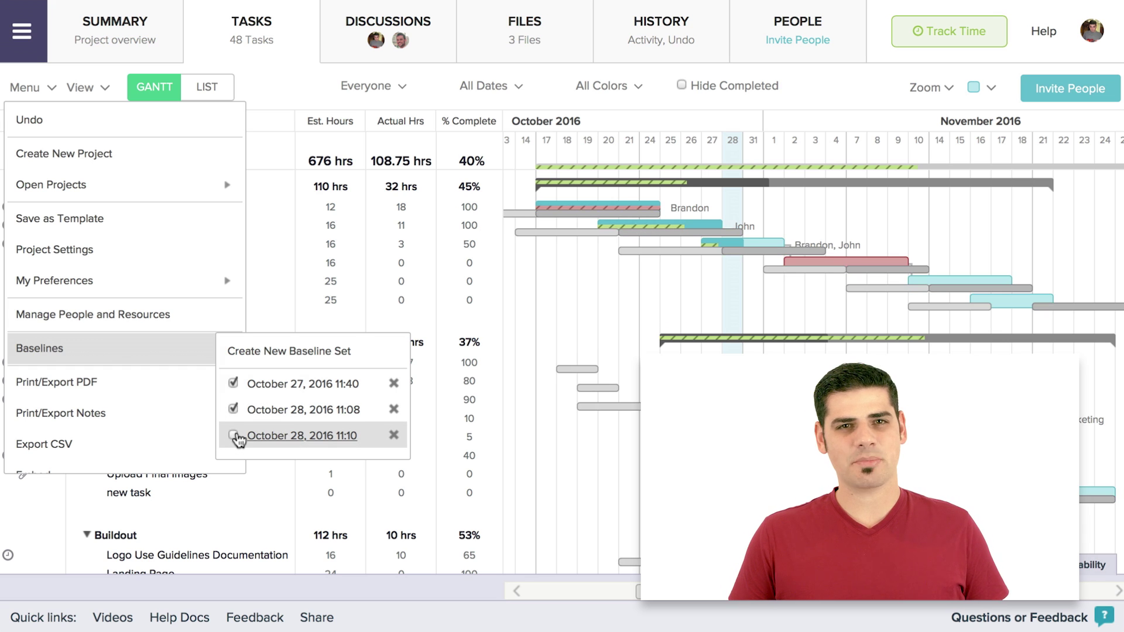
click(235, 436)
click(235, 435)
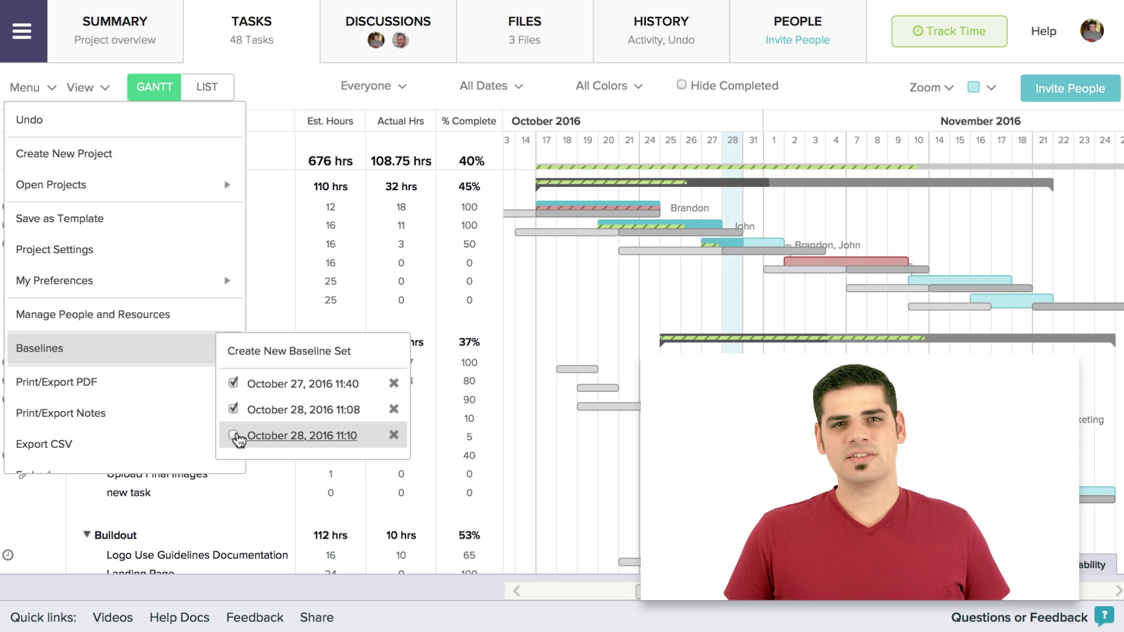
click(234, 410)
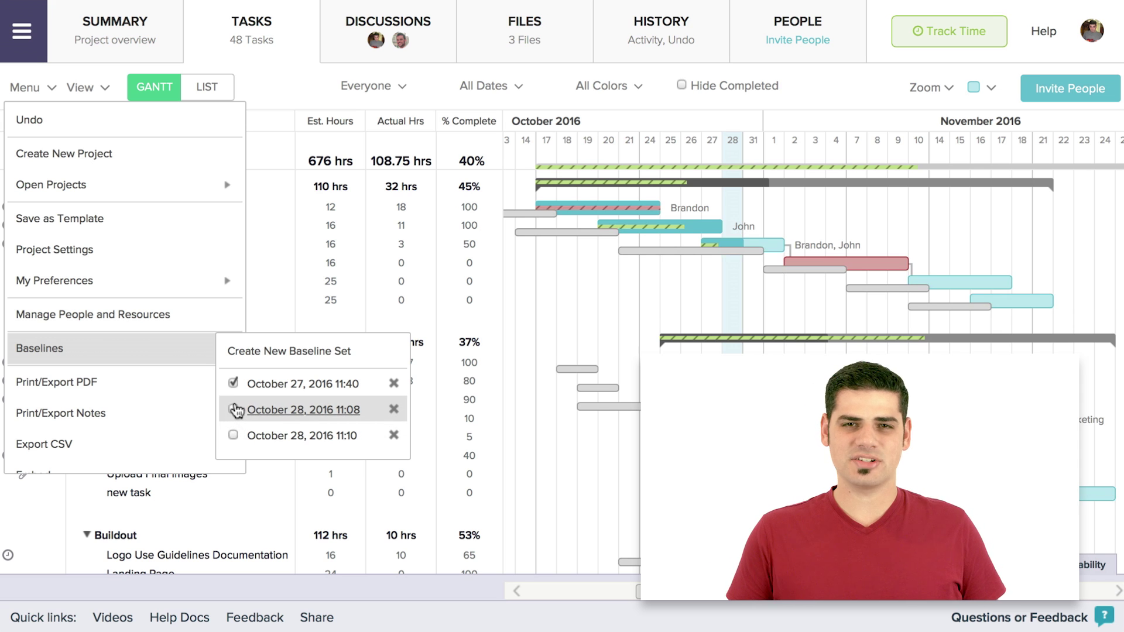